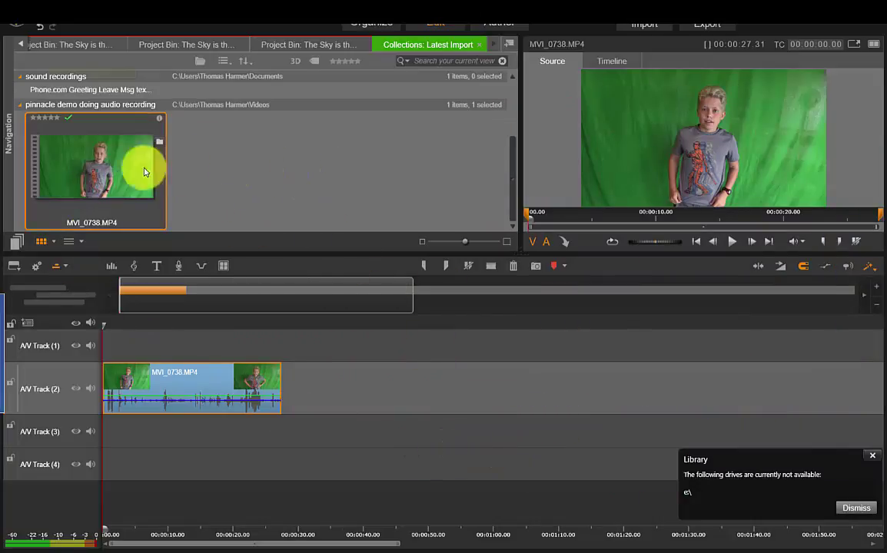
Step: Preview the Timeline and zoom it so the MVI_0738 clip spans the full track width
mouse_move(75, 153)
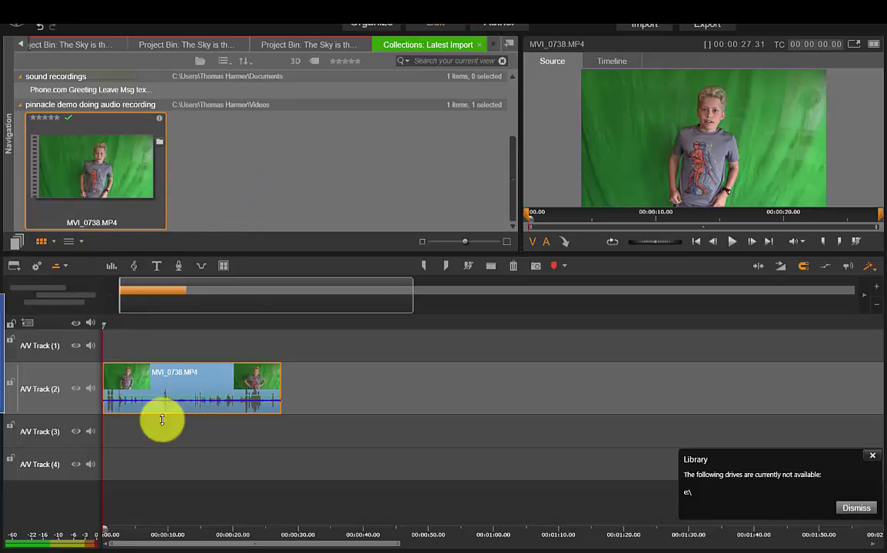
mouse_move(232, 537)
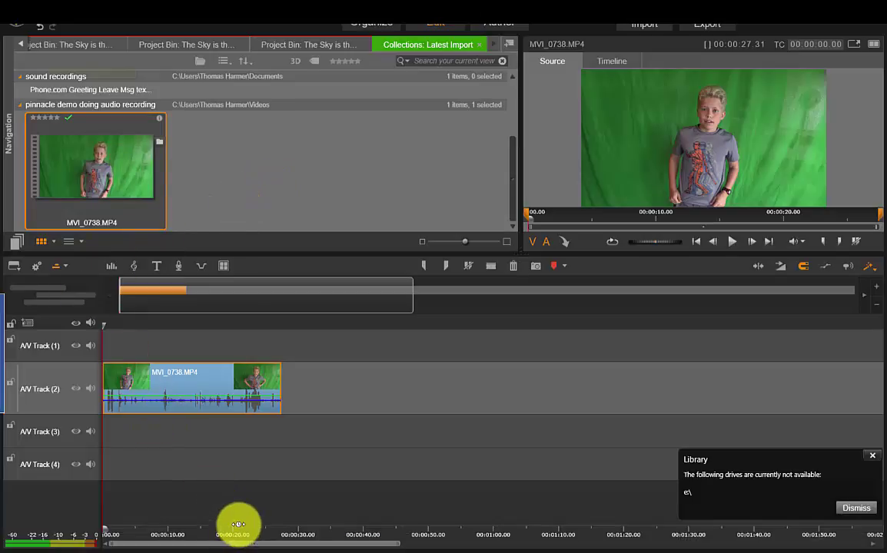
left_click_drag(273, 529, 661, 535)
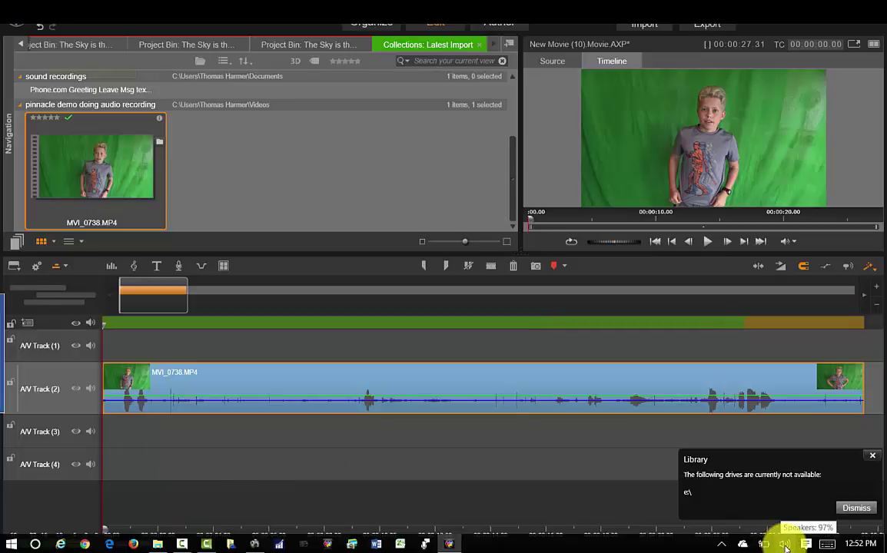
Step: Turn the computer's speaker volume down to 0
left_click(786, 545)
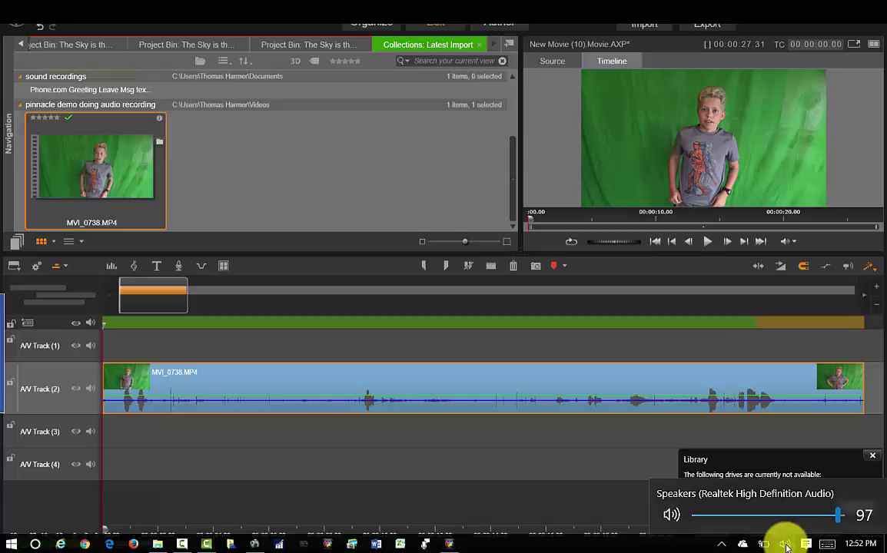
left_click(695, 517)
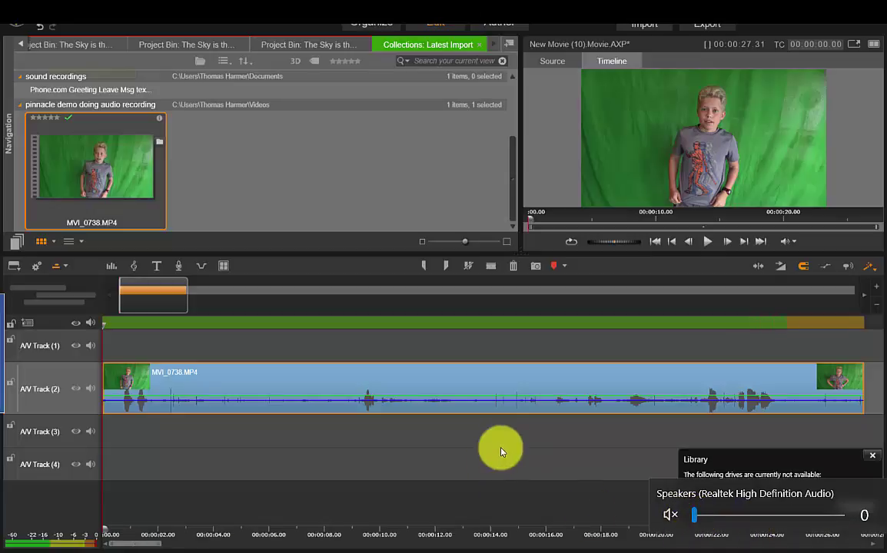
left_click(541, 452)
Step: Deselect the timeline clip and launch Voice Recorder by searching 'recor' in Start
left_click(541, 452)
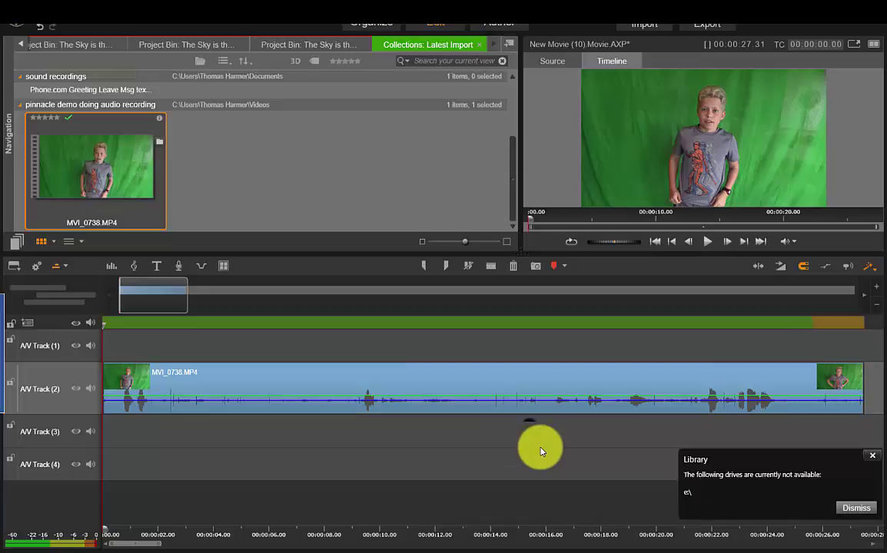
key("super")
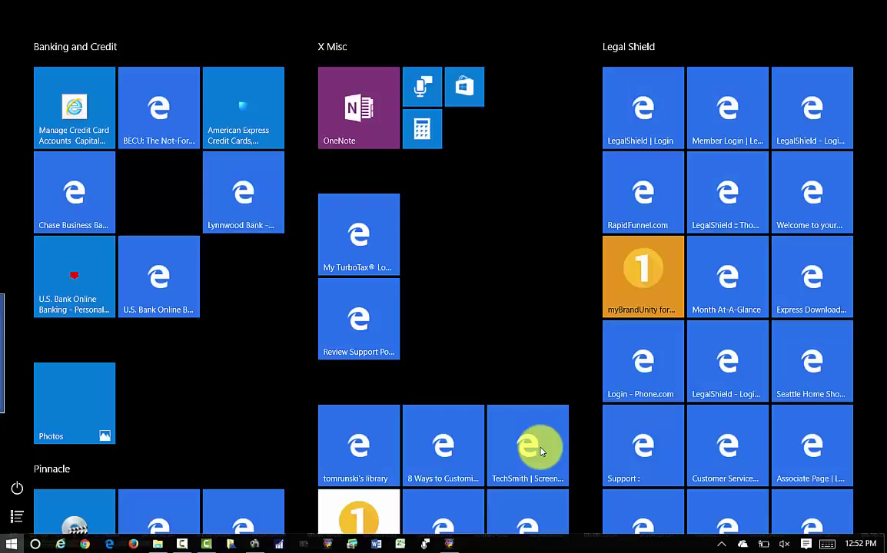
type("recor")
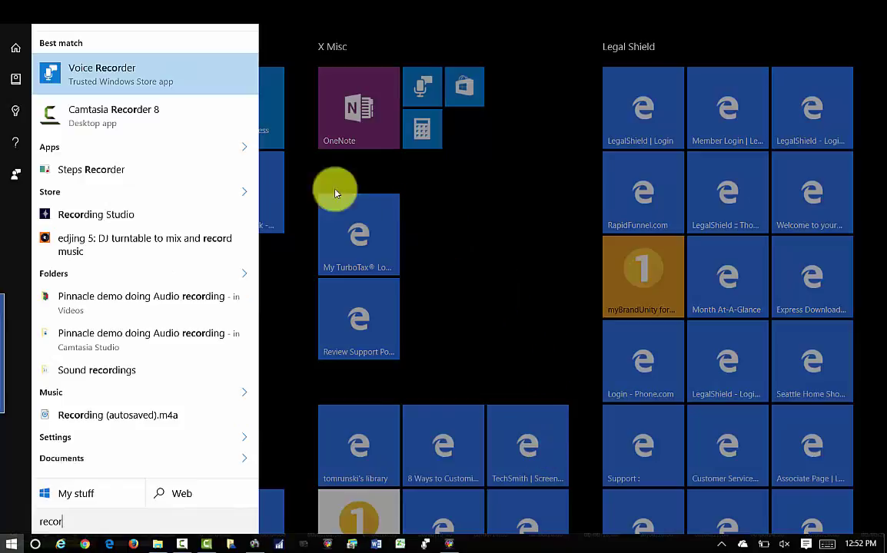
left_click(55, 73)
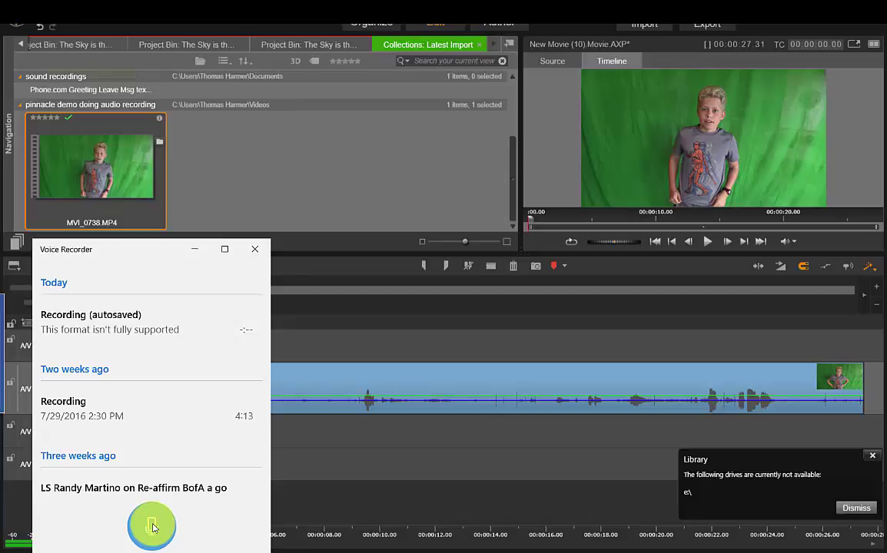
Step: Play the Pinnacle clip while recording a 0:28 narration in Voice Recorder, then stop and save it
left_click(708, 243)
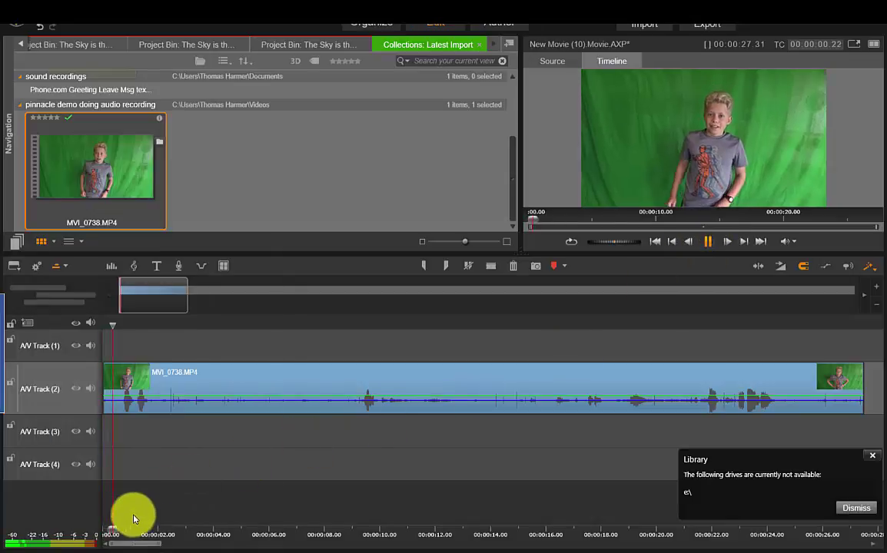
key("alt+Tab")
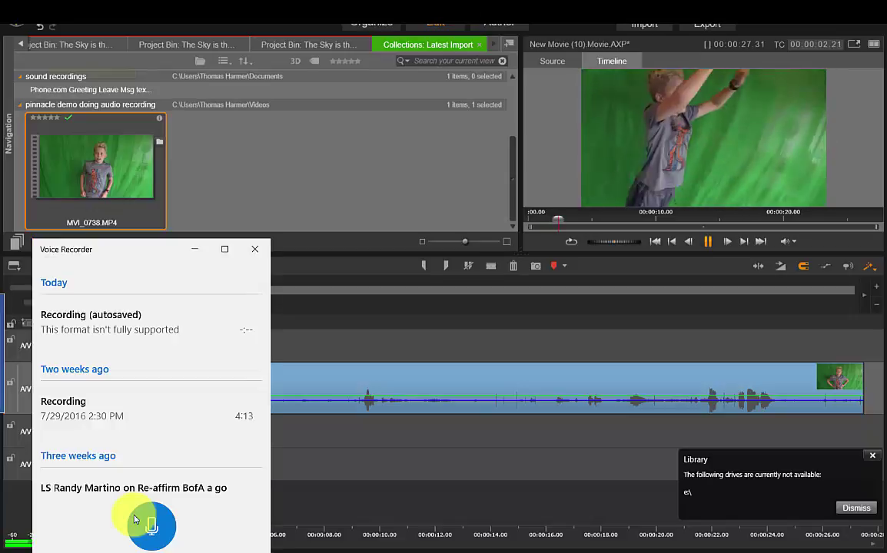
left_click(152, 516)
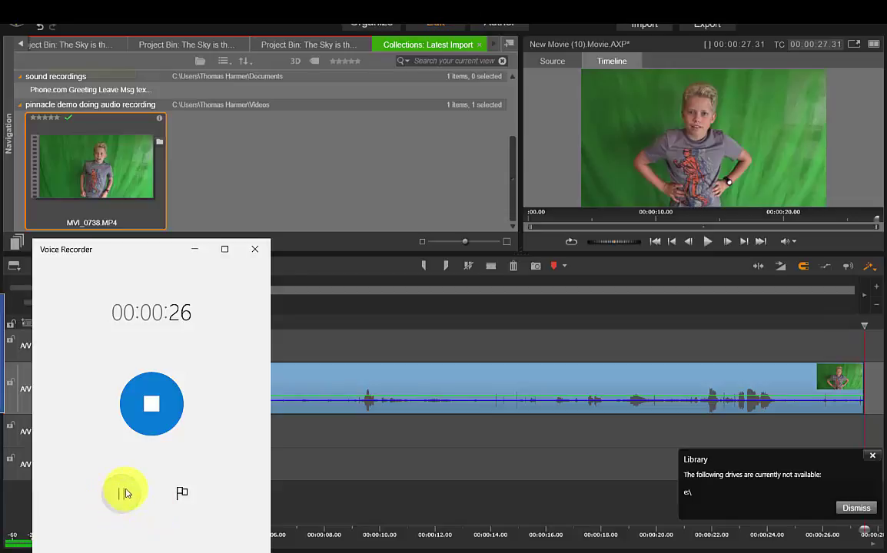
left_click(123, 493)
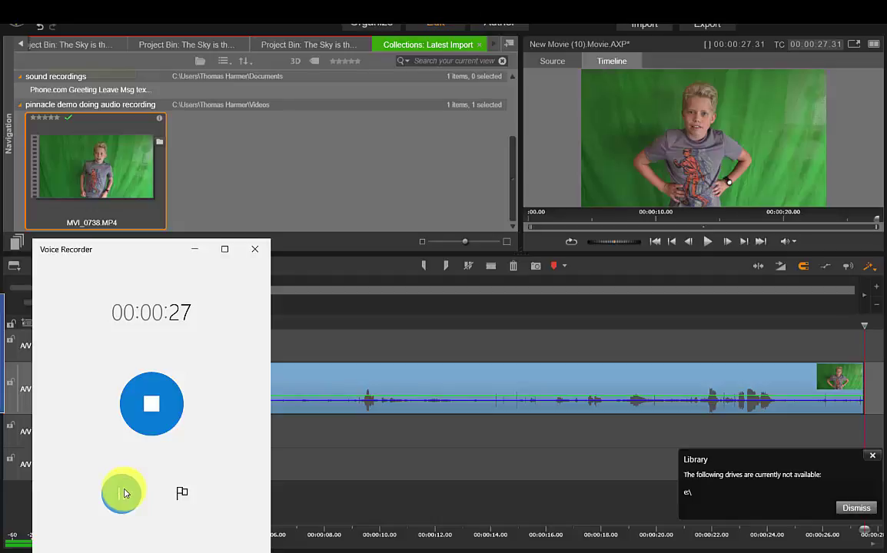
left_click(150, 406)
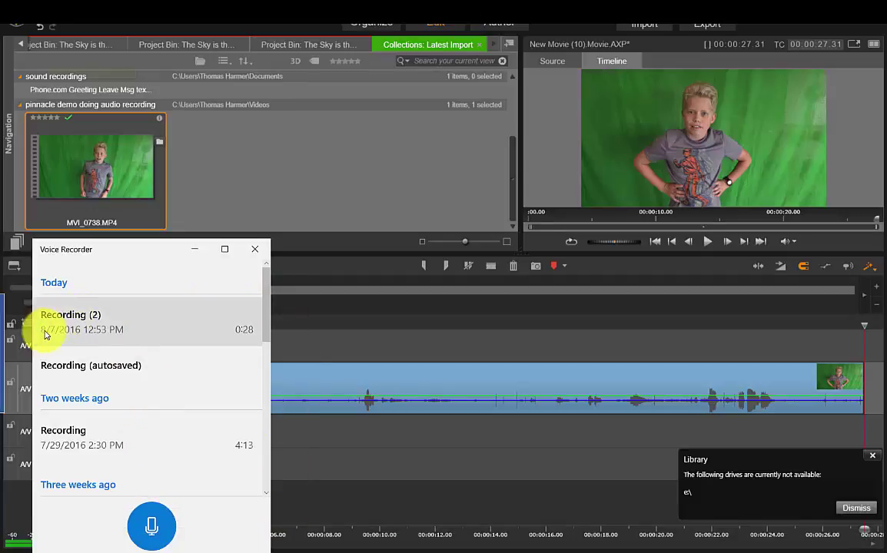
Step: Rename Recording (2) to '01 Superman greenscreen narrative'
right_click(88, 323)
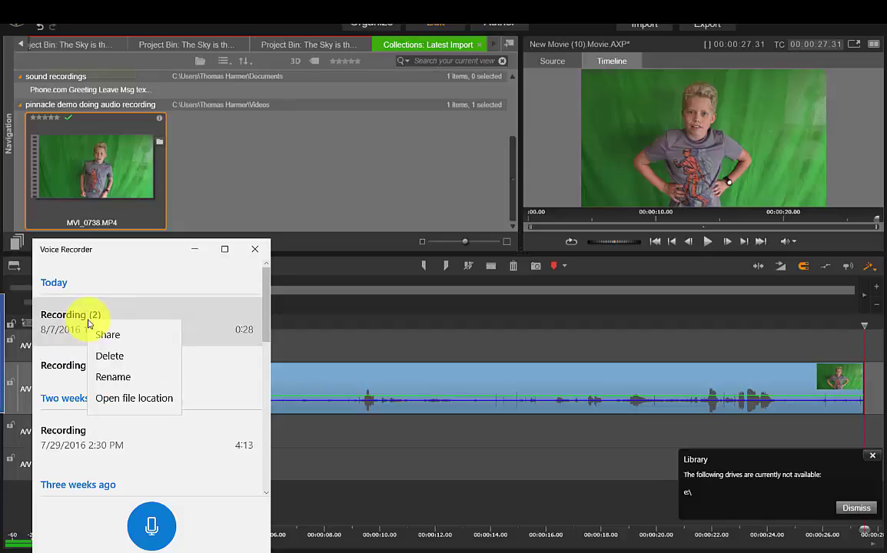
left_click(123, 377)
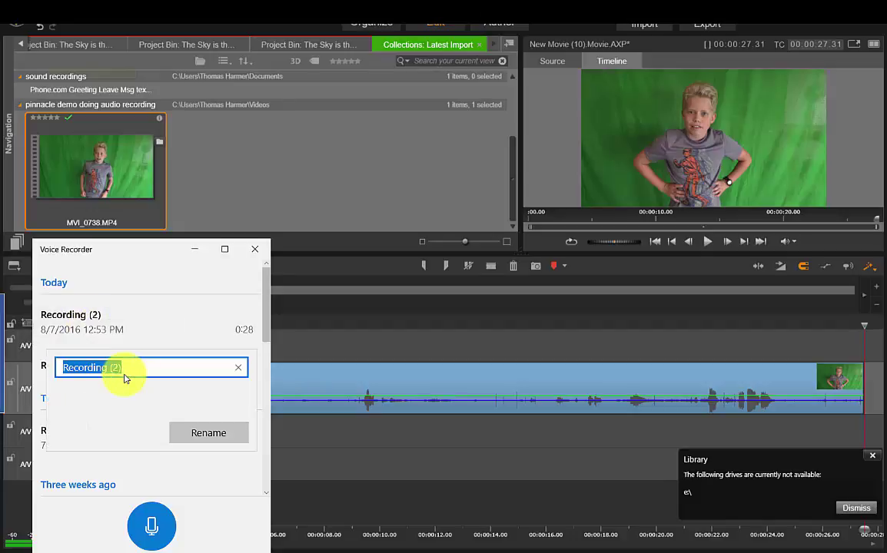
type("0")
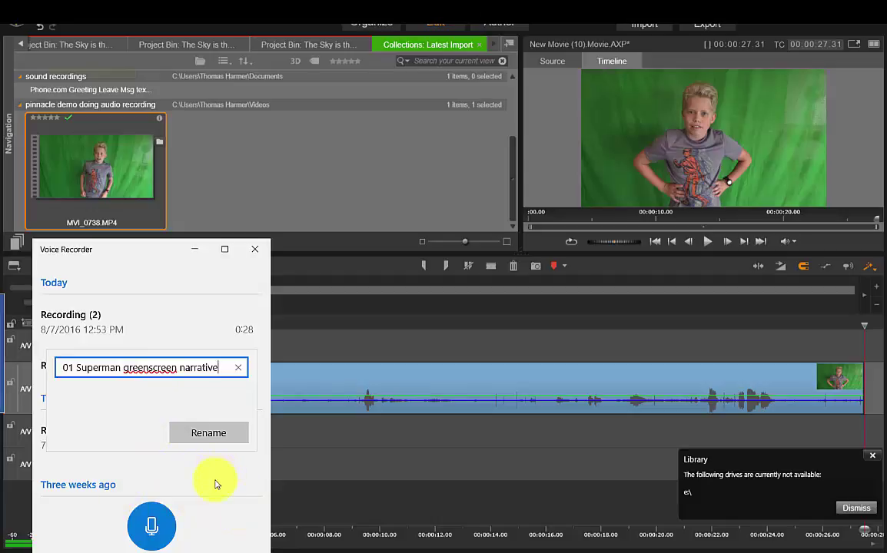
key("Return")
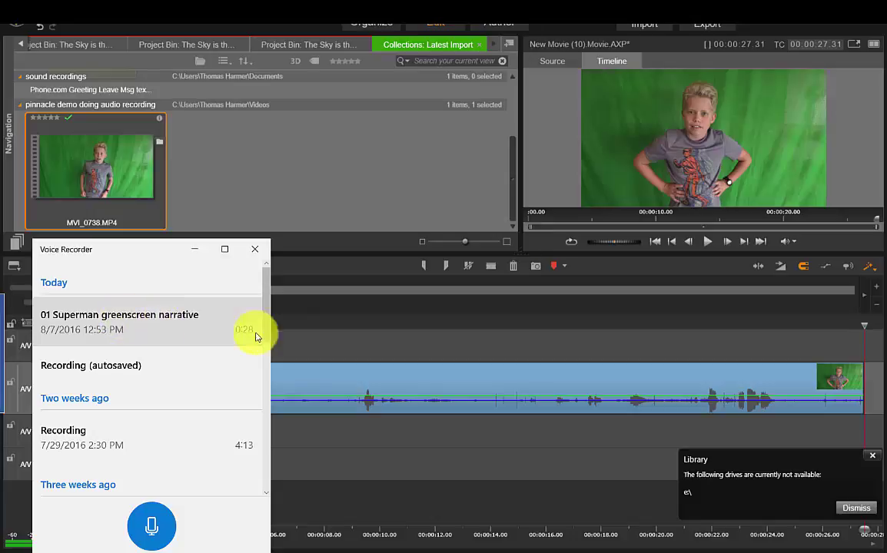
Step: In File Explorer, go to C: > Users > the user's home folder and search for 'superman'
key("alt+Tab")
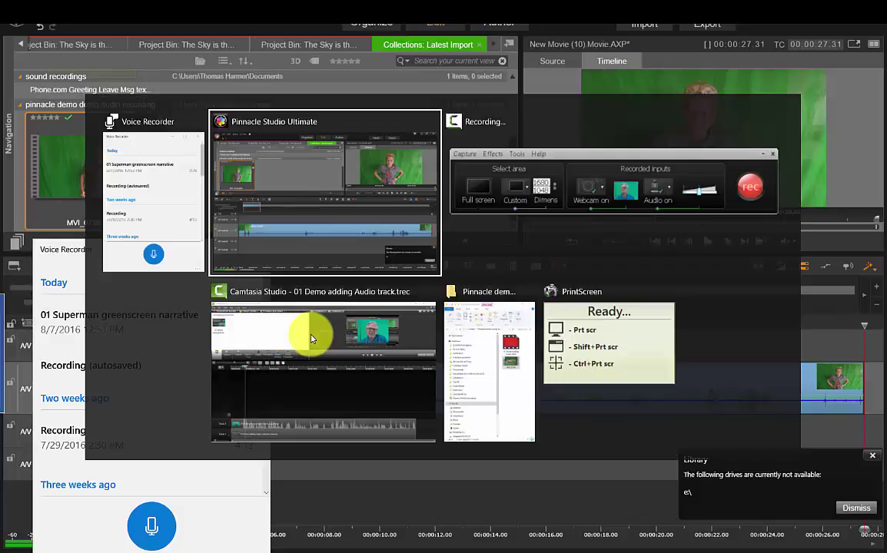
key("alt+Tab")
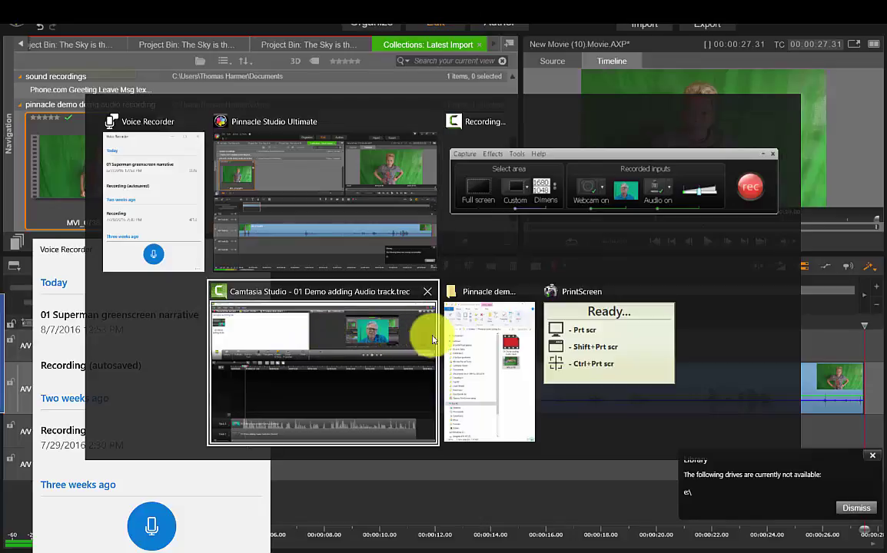
left_click(455, 355)
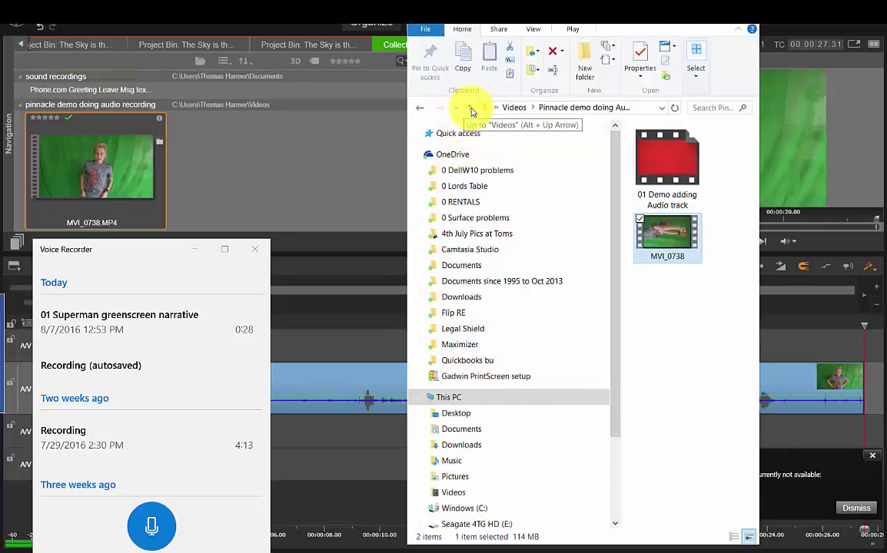
scroll(461, 407, "down", 1)
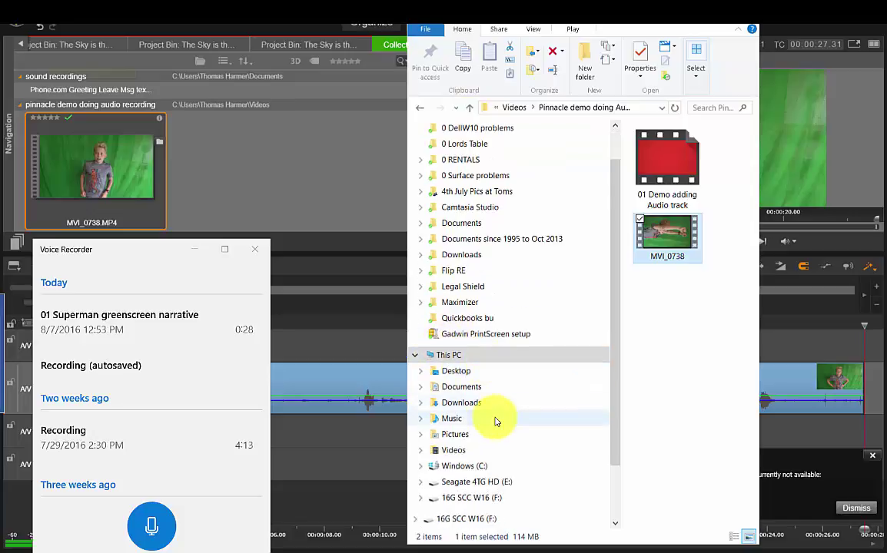
left_click(467, 466)
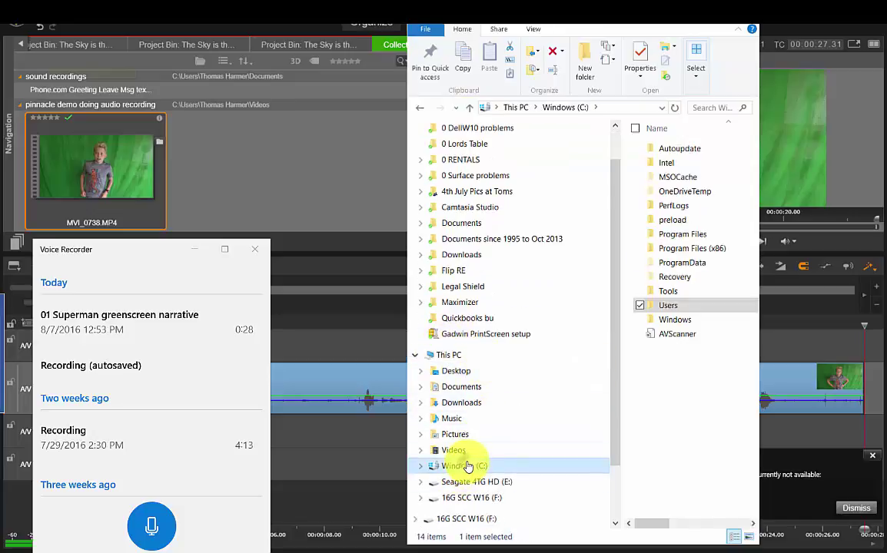
double_click(658, 309)
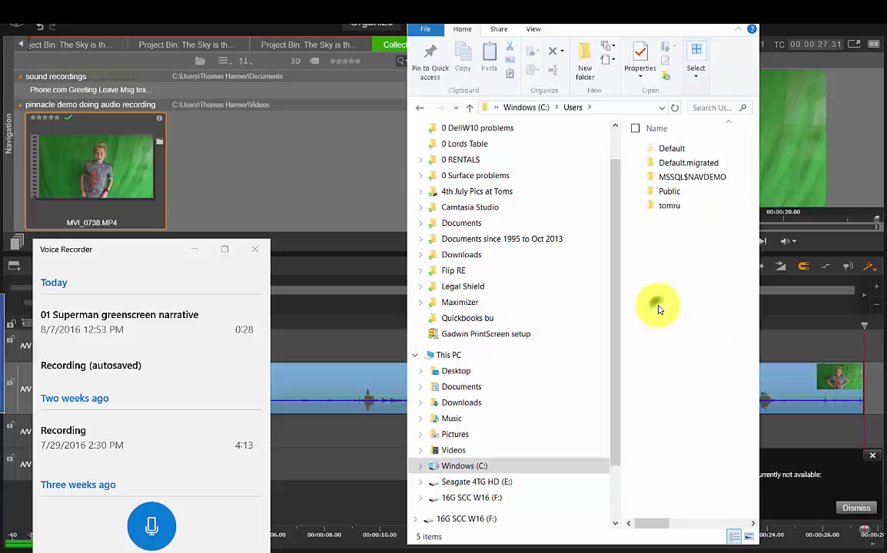
double_click(667, 207)
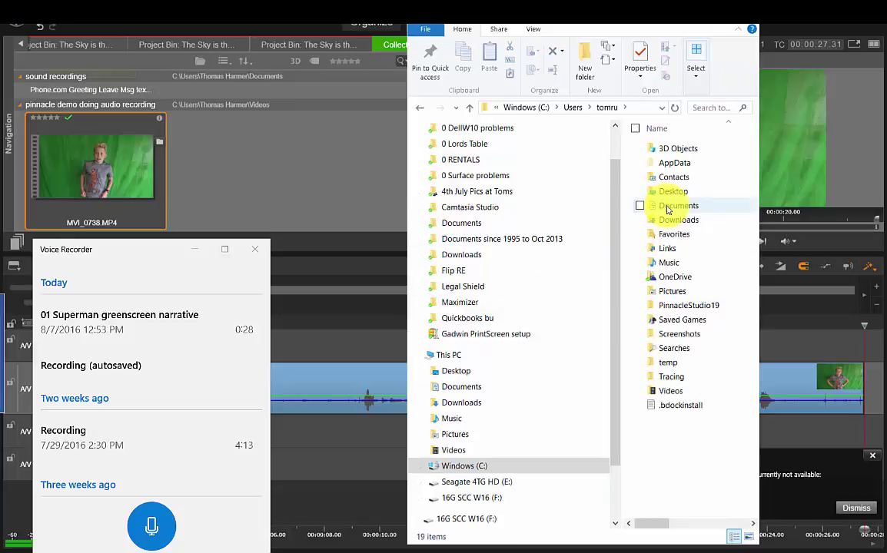
left_click(701, 108)
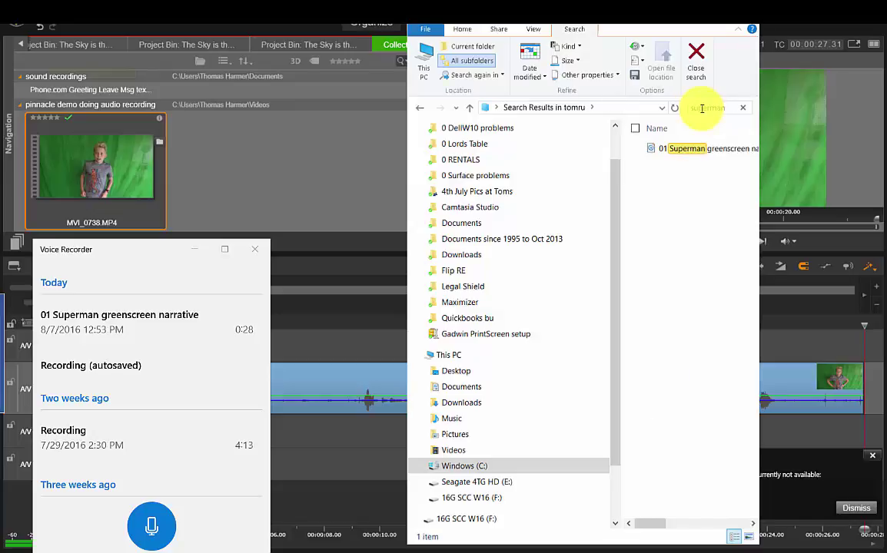
Step: Cut the narrative recording and paste it into the Pinnacle demo folder under Videos
right_click(663, 151)
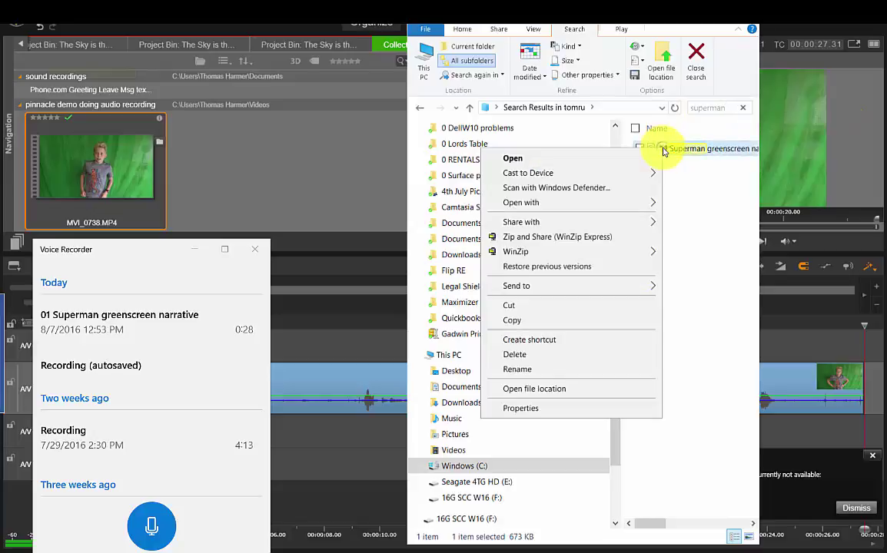
left_click(509, 306)
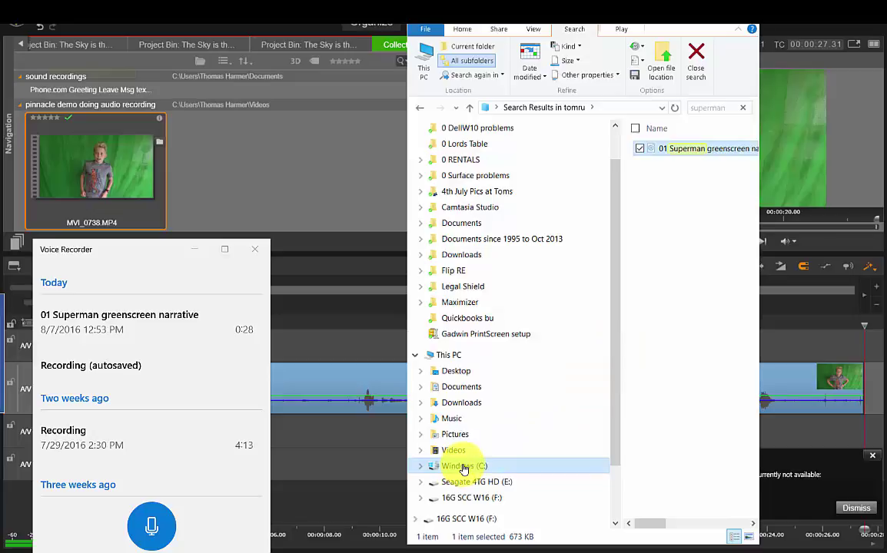
left_click(741, 109)
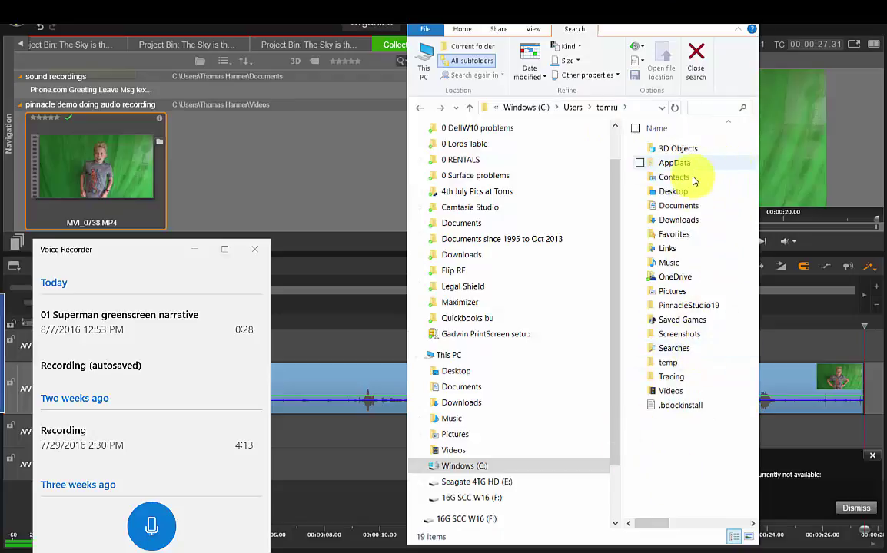
double_click(663, 391)
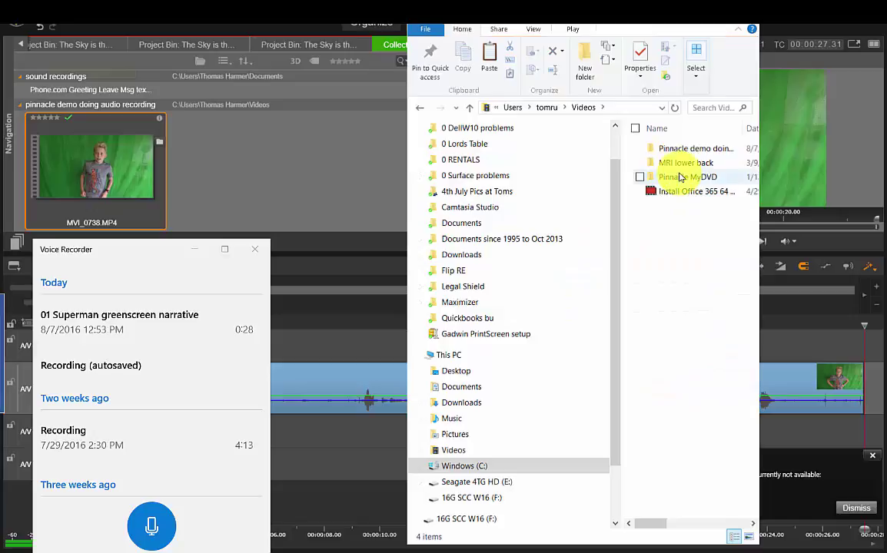
double_click(672, 151)
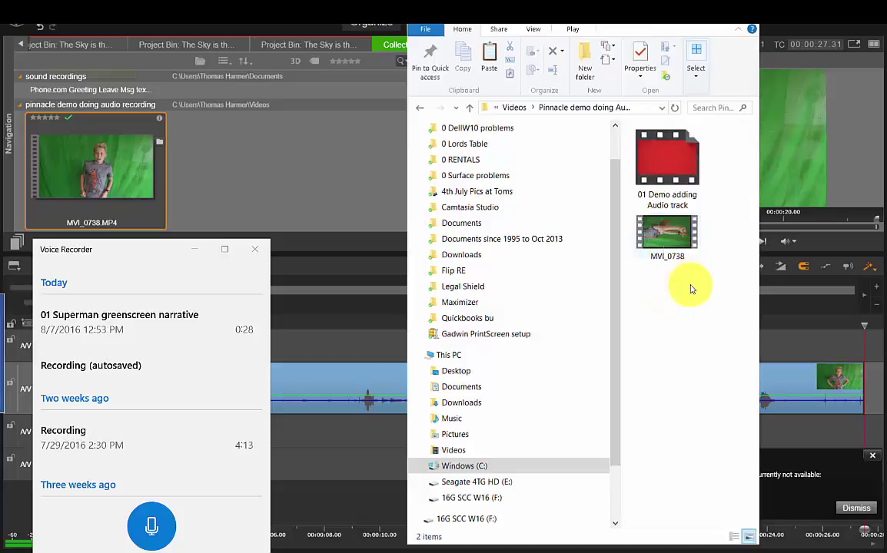
right_click(667, 311)
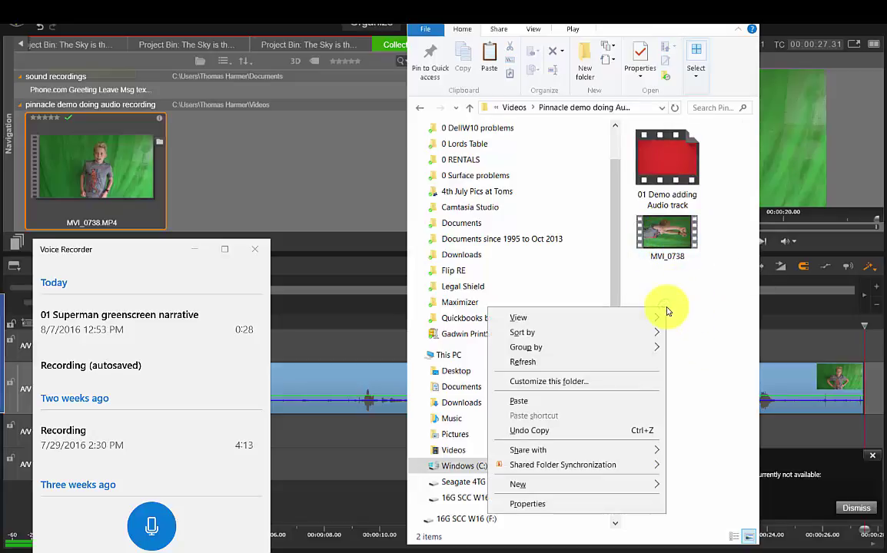
left_click(522, 401)
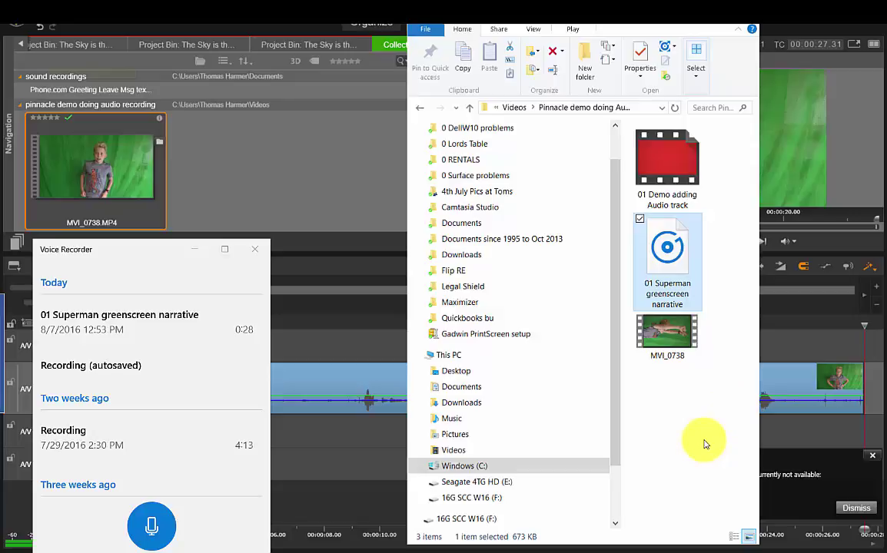
key("alt+Tab")
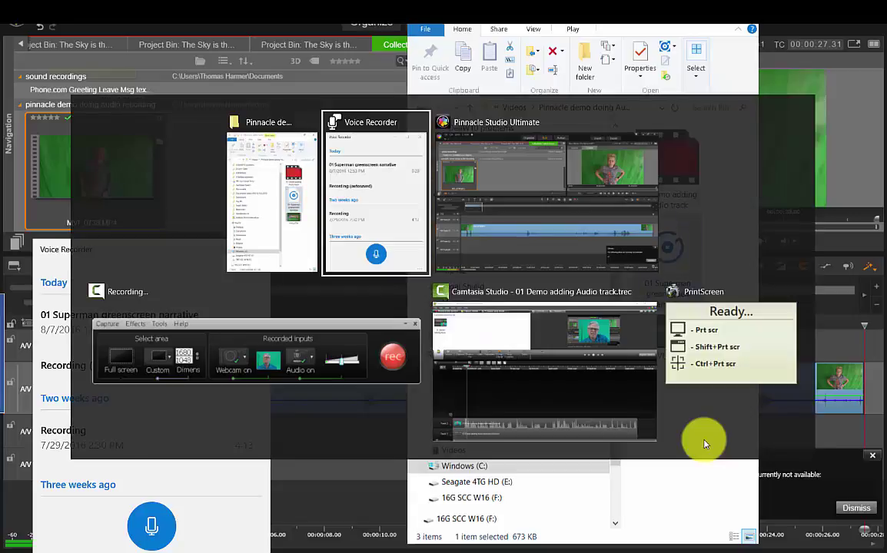
Step: Return to Pinnacle Studio and open the Studio Importer
key("alt+Tab")
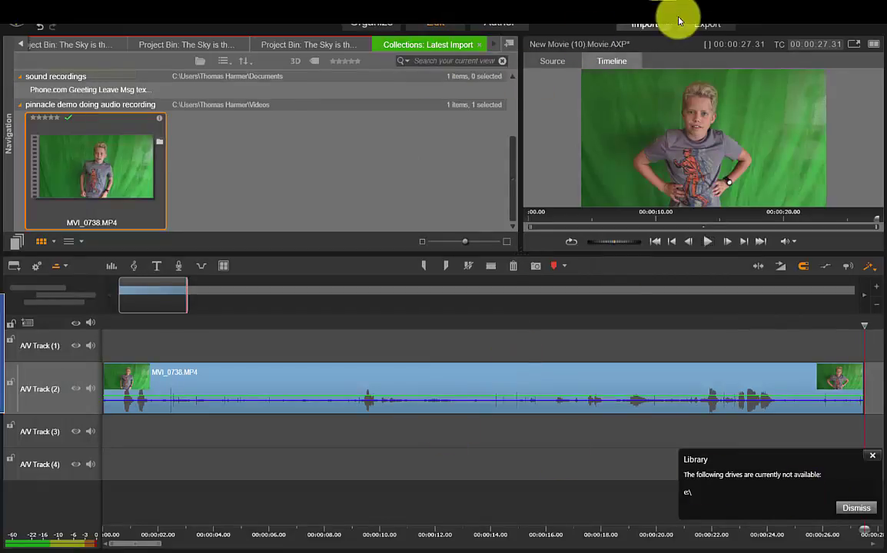
left_click(644, 28)
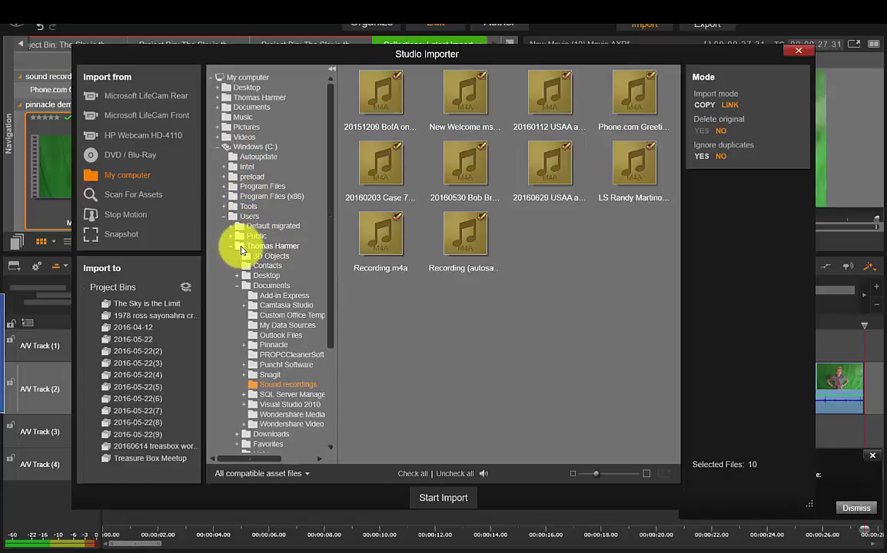
Step: Browse to Videos > Pinnacle demo folder, uncheck MVI_0738.MP4, and import only the narration file
left_click(250, 246)
left_click(229, 247)
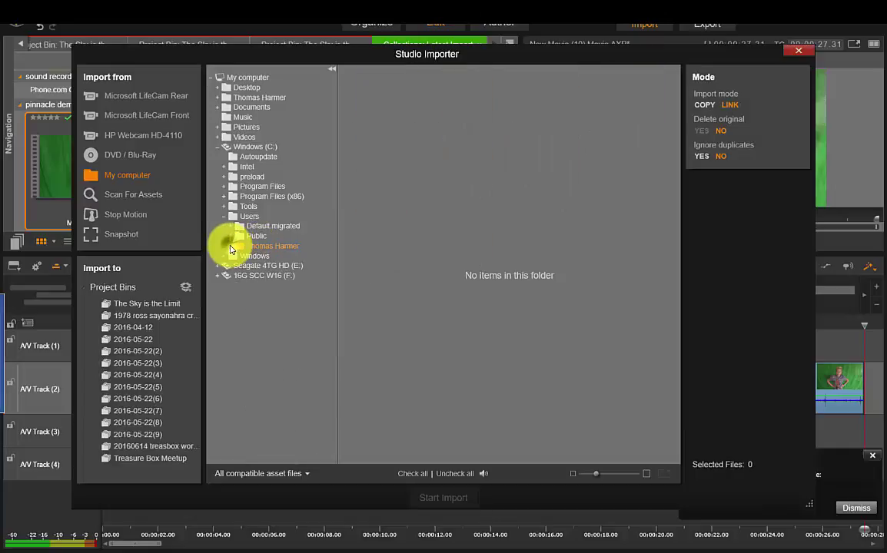
left_click(230, 247)
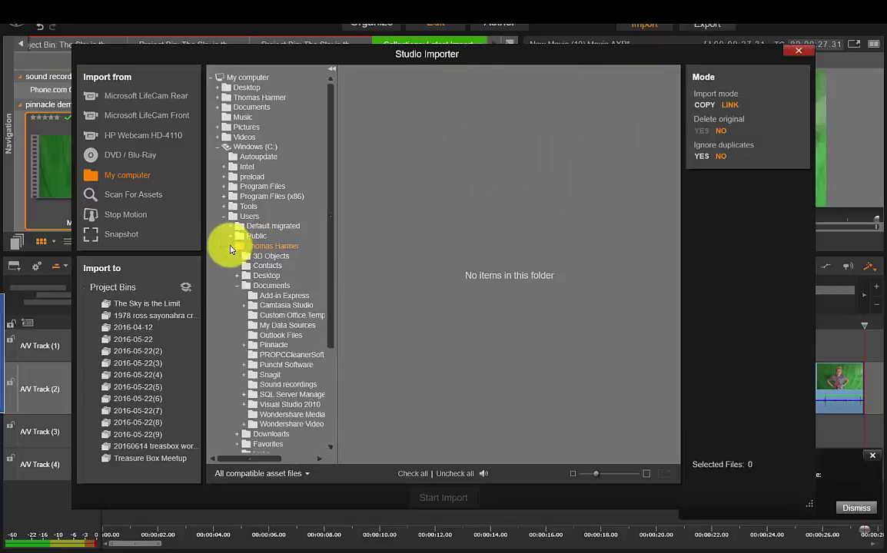
left_click(237, 286)
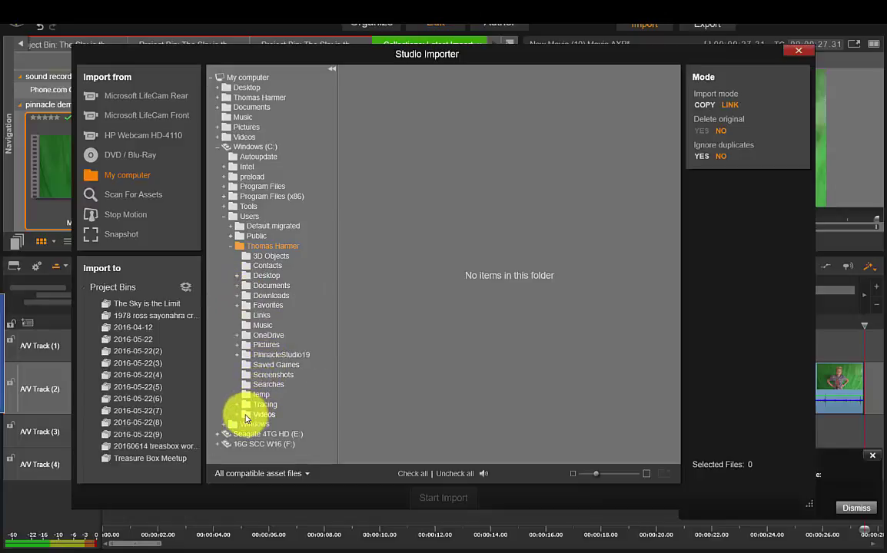
left_click(238, 415)
scroll(306, 340, "down", 1)
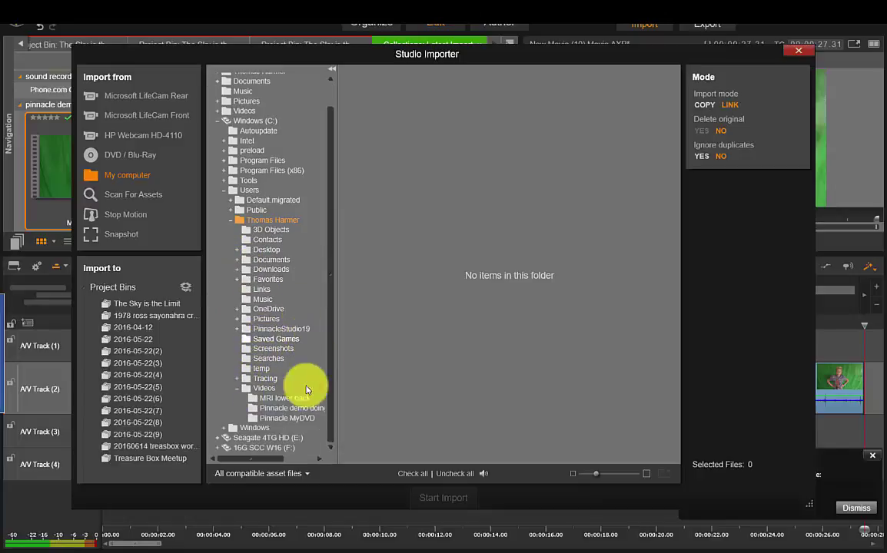
left_click(254, 408)
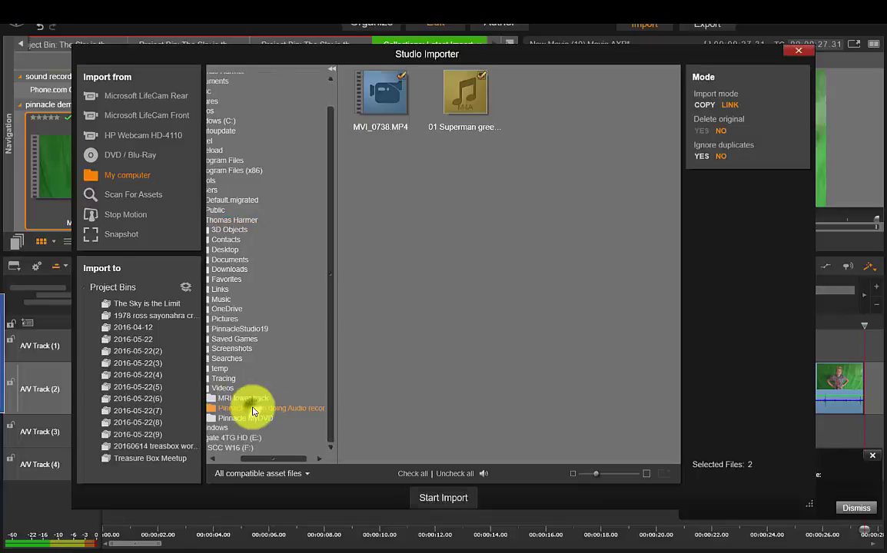
left_click(412, 79)
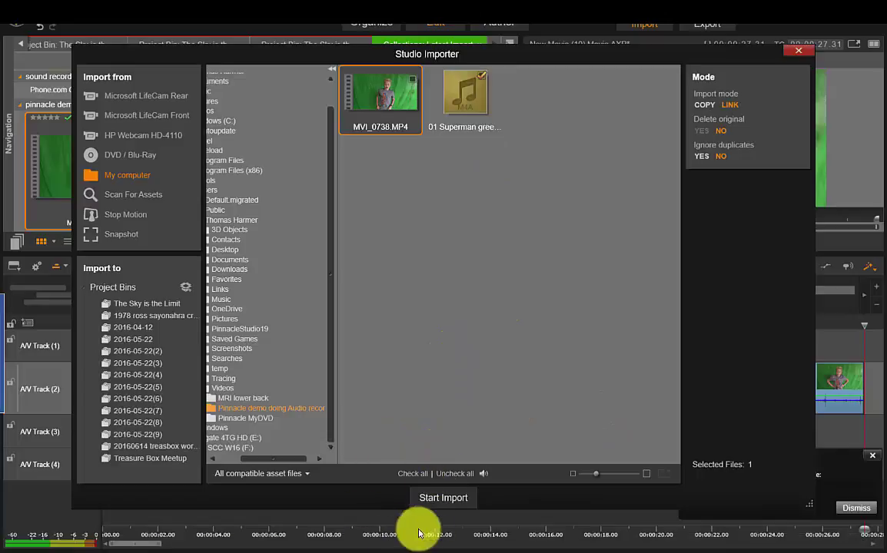
left_click(440, 496)
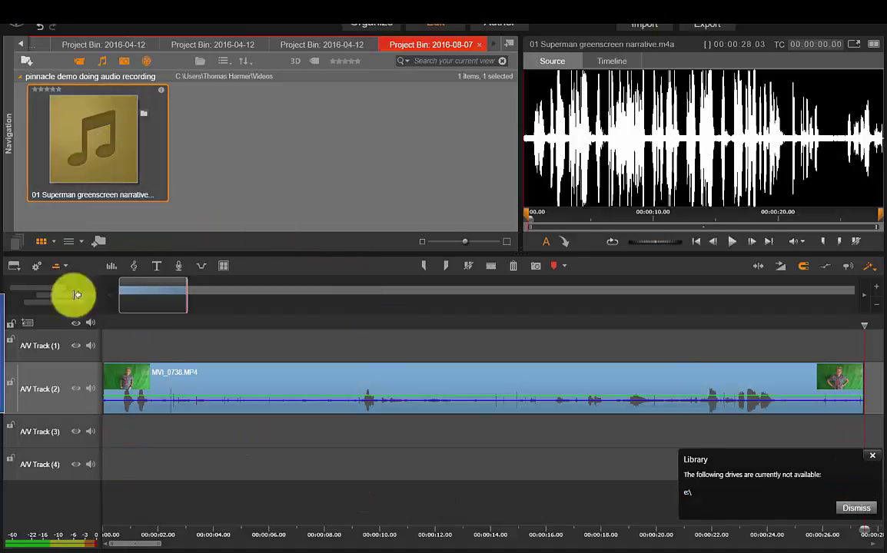
left_click_drag(89, 89, 134, 388)
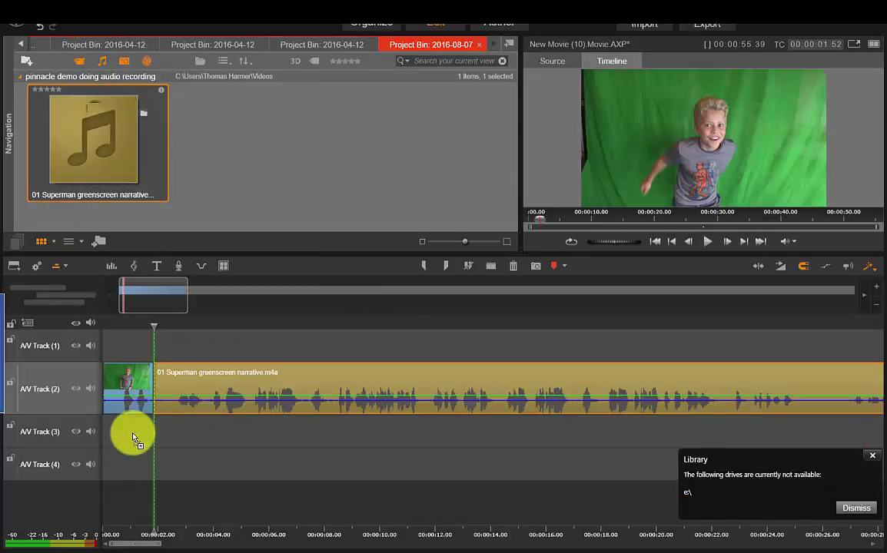
left_click_drag(133, 438, 105, 446)
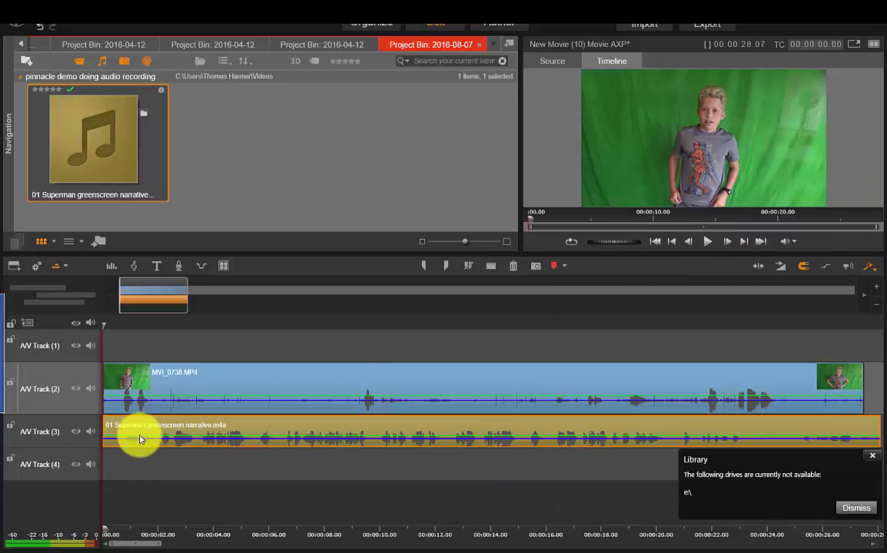
left_click(707, 243)
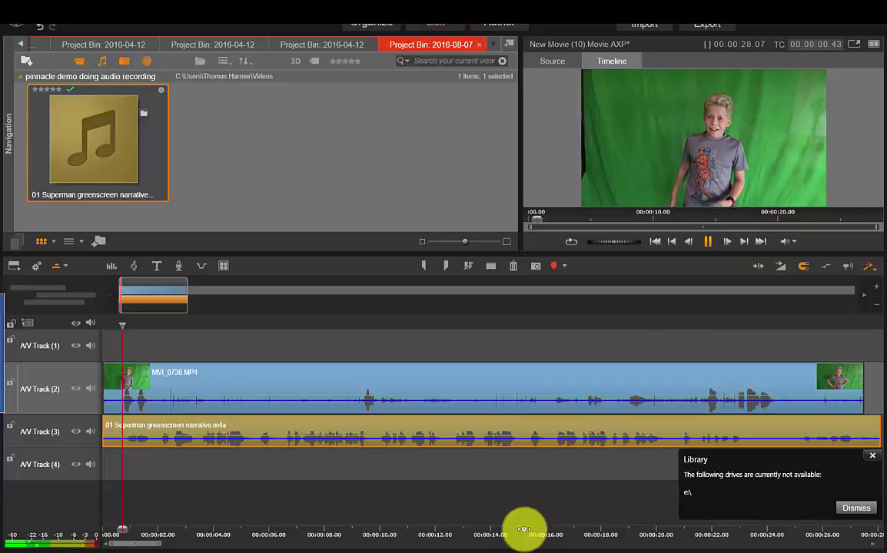
left_click(706, 243)
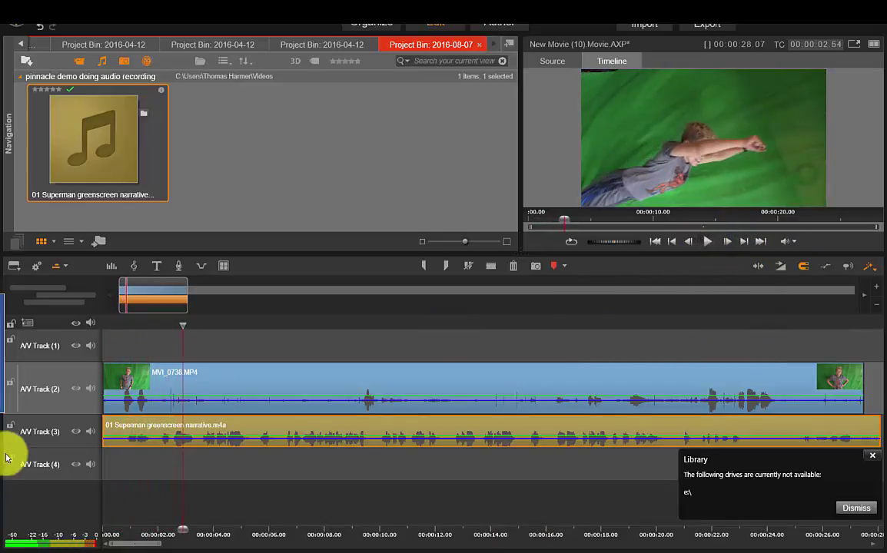
Step: Rewind to the start, raise speaker volume from 0 to 100, and play the narrated movie
left_click_drag(180, 323, 56, 318)
mouse_move(722, 547)
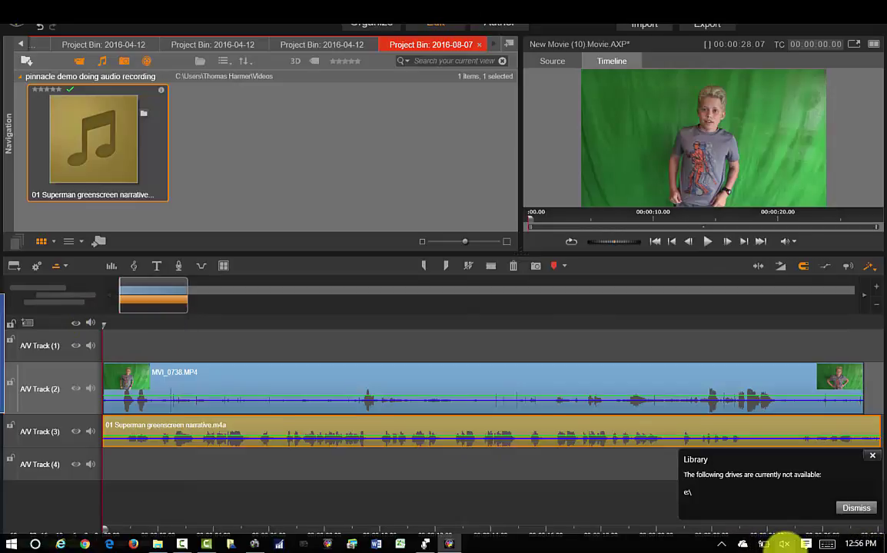
left_click(781, 544)
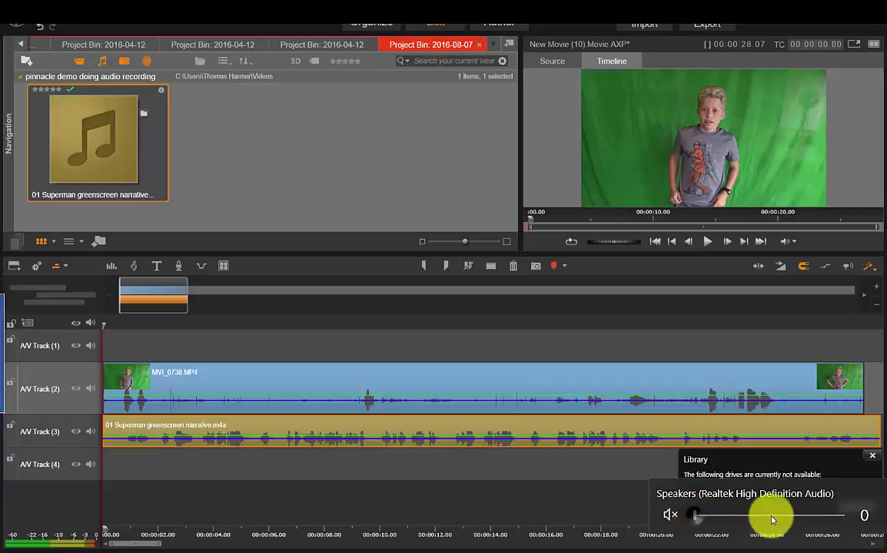
left_click_drag(767, 516, 842, 516)
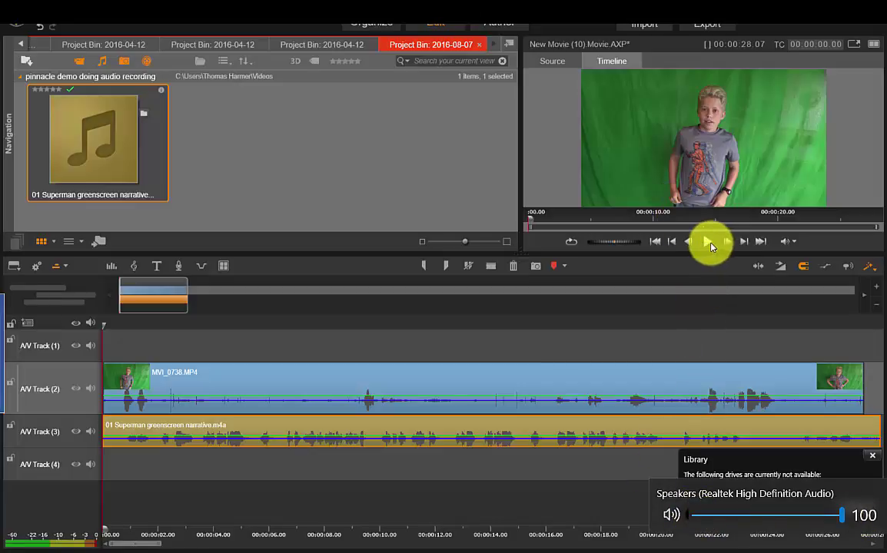
left_click(709, 241)
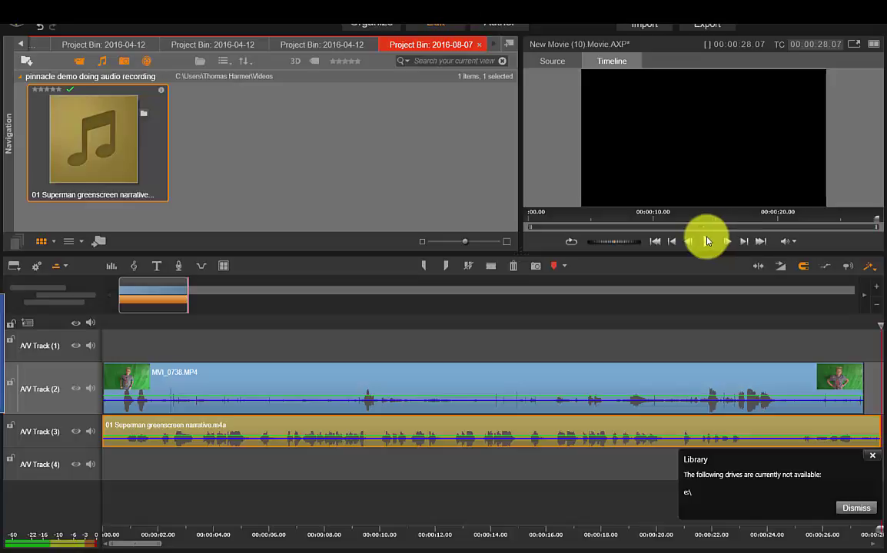
Step: Move the play position to about 13 seconds (00:00:13.23) and lock the A/V Track (2) video track
left_click_drag(870, 324, 823, 326)
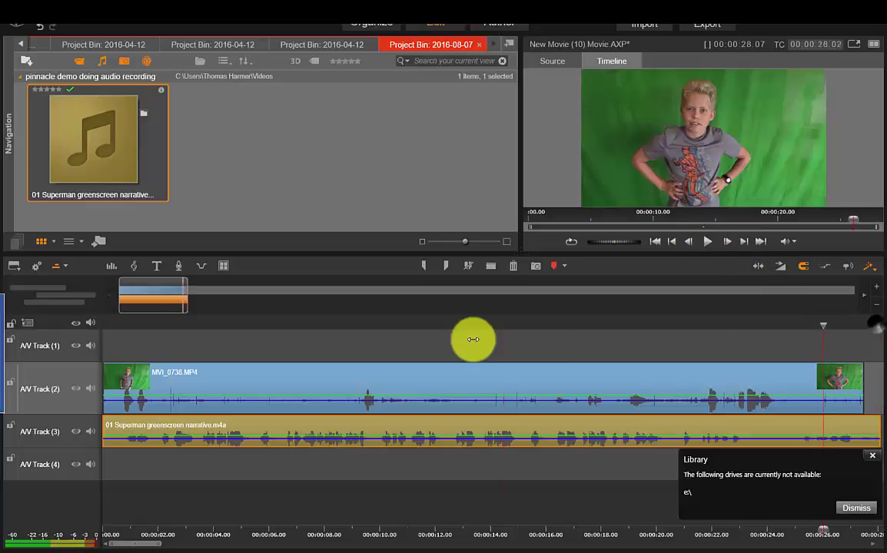
left_click(473, 339)
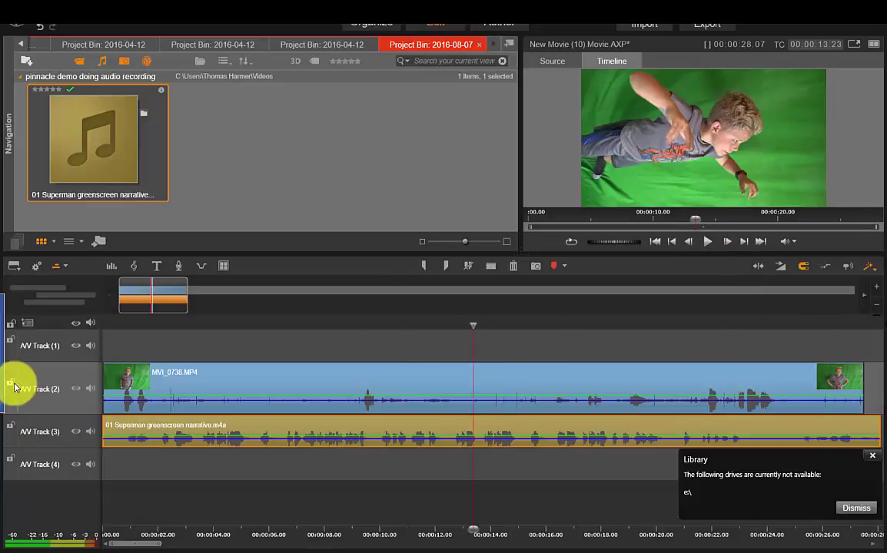
left_click(11, 385)
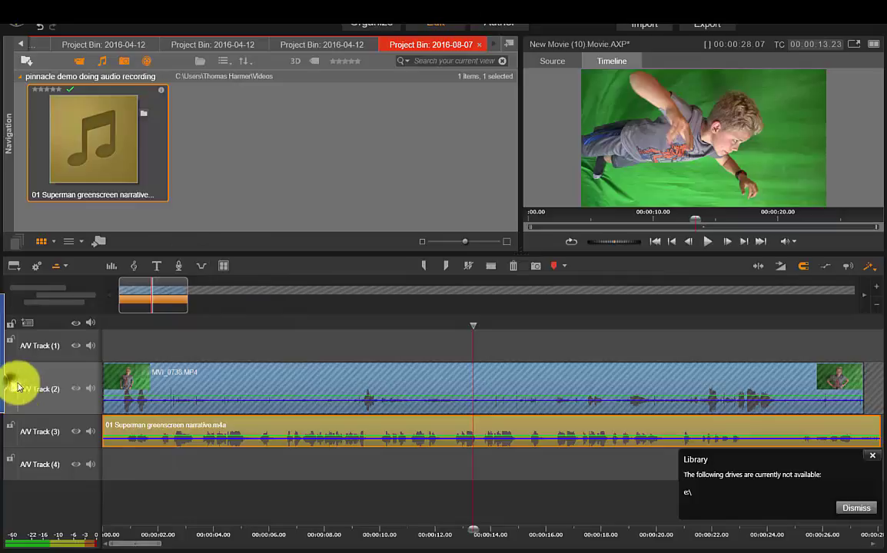
Step: Preview and add Scorefitter's Electrodelux 'Broken Spell' to track 4, extending the movie to 00:00:41.31
left_click(62, 466)
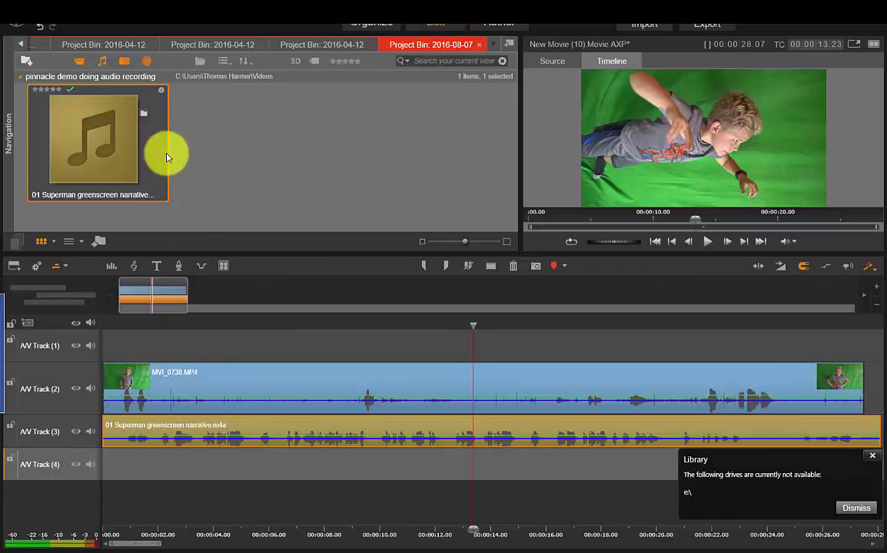
left_click(134, 266)
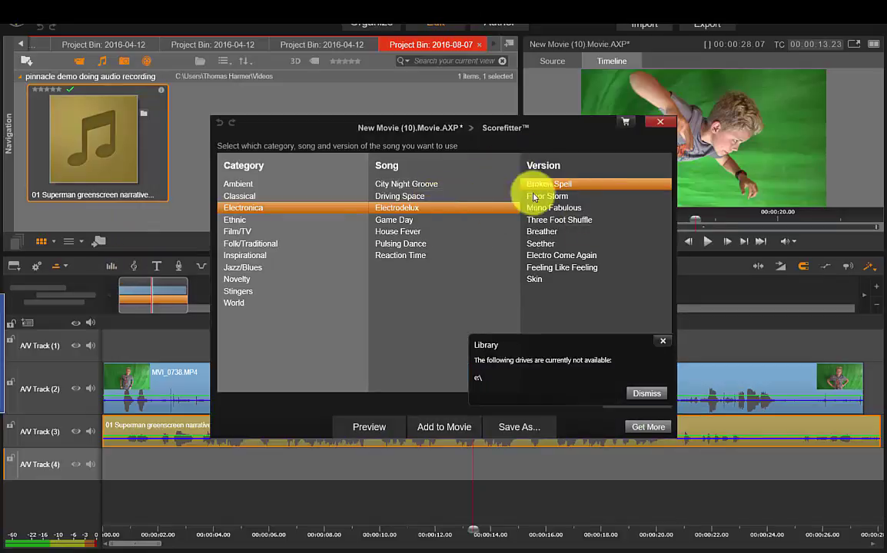
left_click(551, 189)
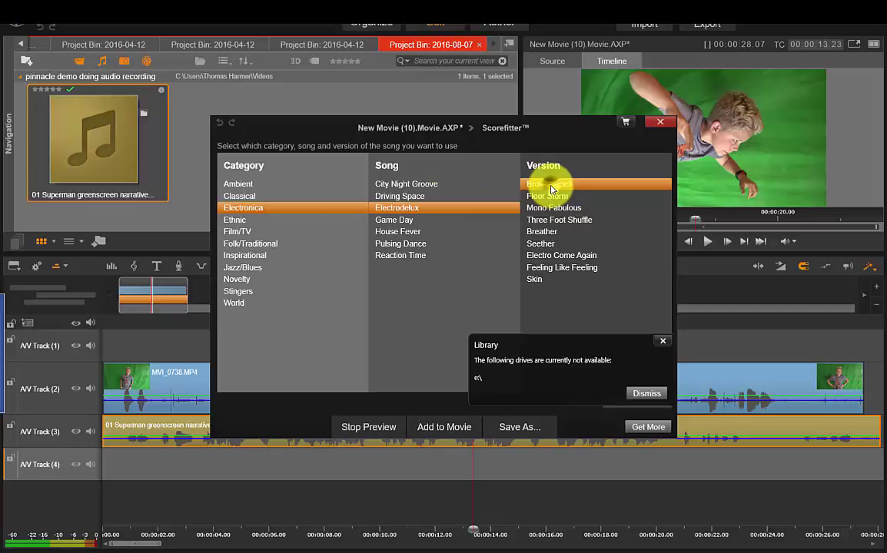
left_click(436, 429)
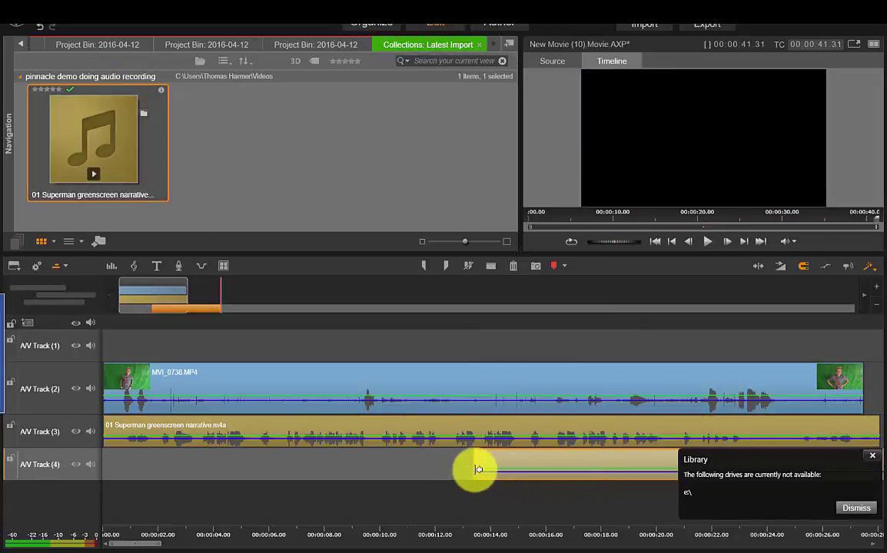
Step: Align the Scorefitter music clip with the start of track 4 and dismiss the Library notice
left_click_drag(468, 461, 74, 428)
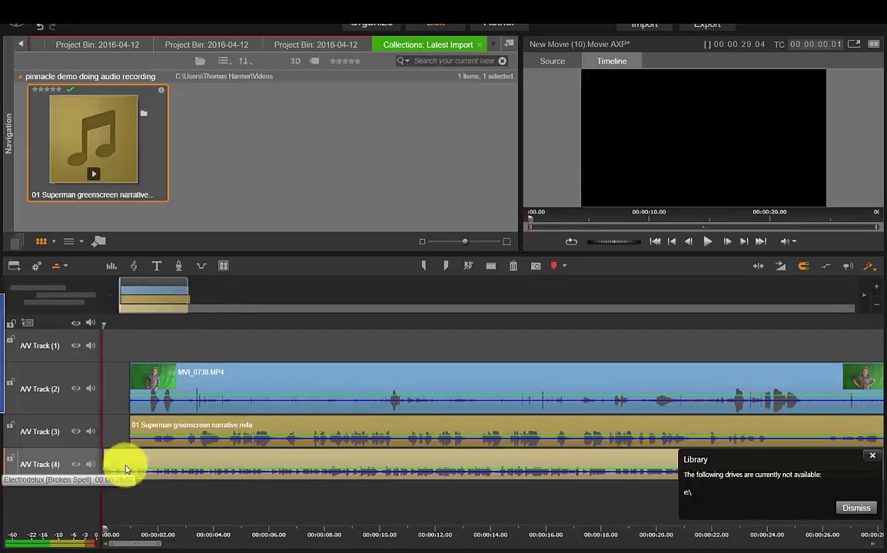
mouse_move(128, 469)
left_mouse_down()
mouse_move(172, 466)
mouse_move(113, 463)
left_mouse_up()
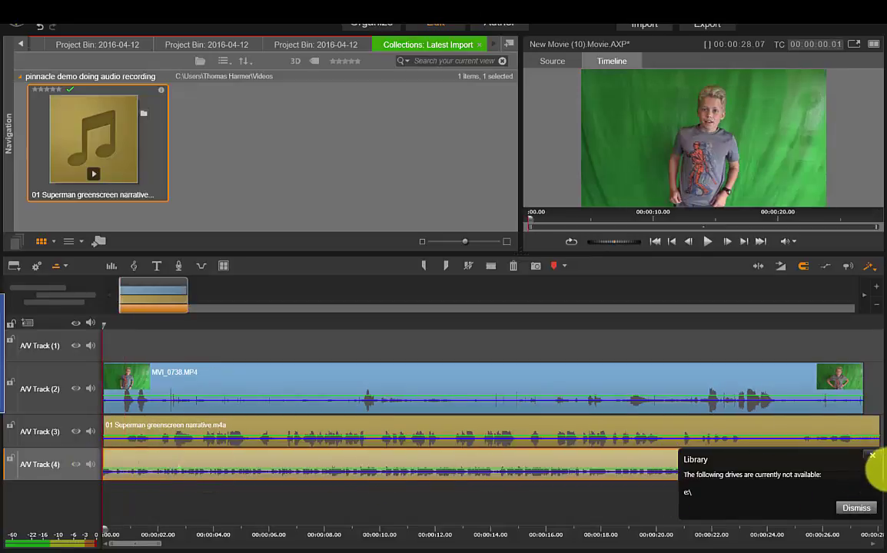
left_click(870, 458)
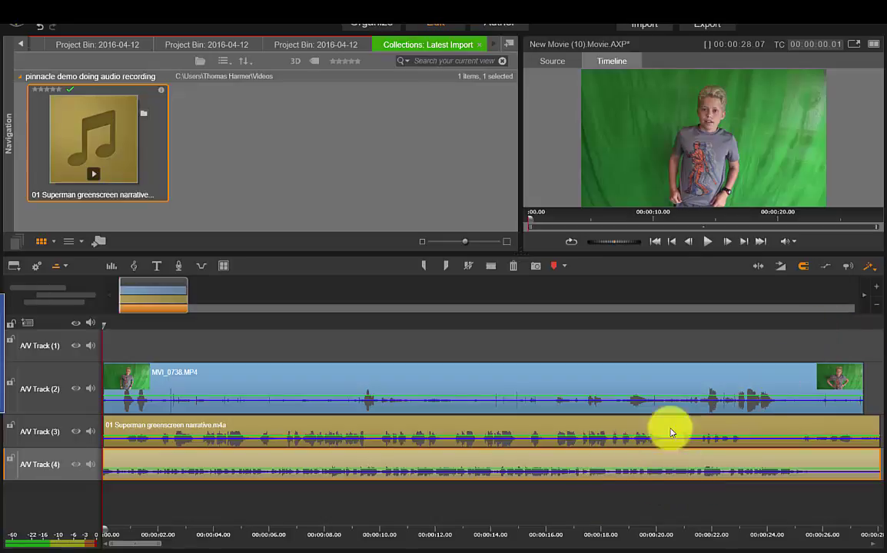
Step: Trim the narration and music clips to end with the video at 00:00:27.30
left_click_drag(560, 523, 374, 525)
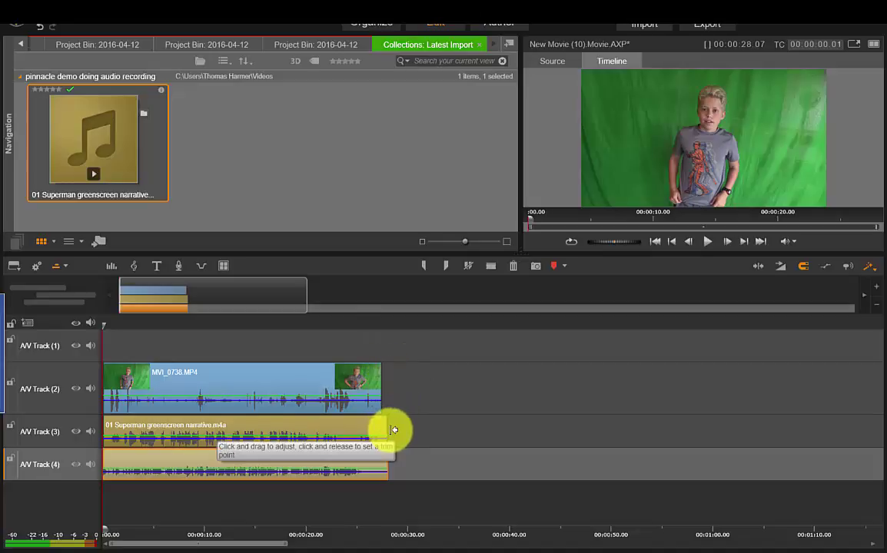
left_click_drag(389, 430, 380, 430)
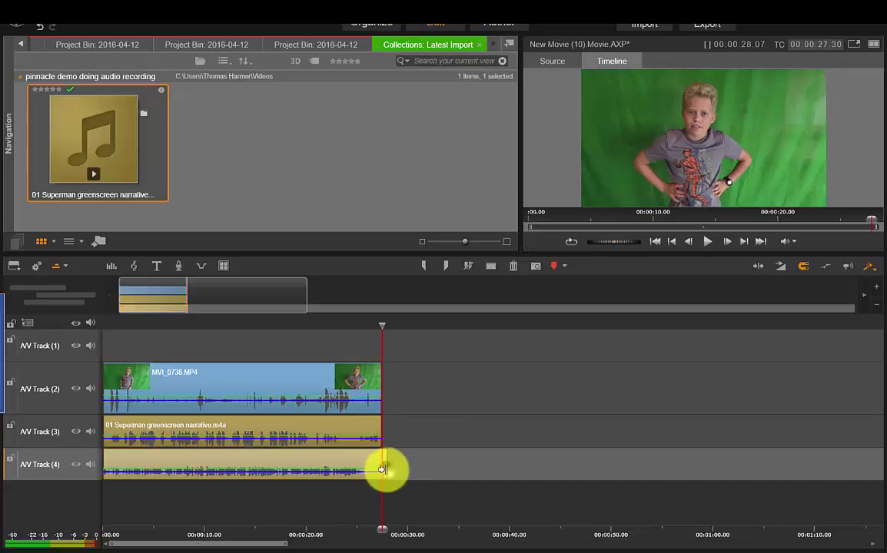
left_click_drag(383, 469, 382, 468)
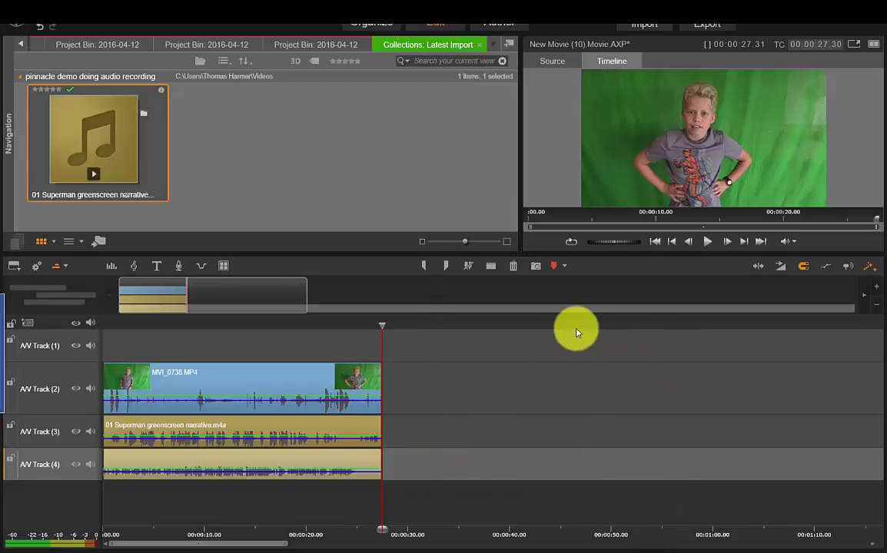
left_click(452, 338)
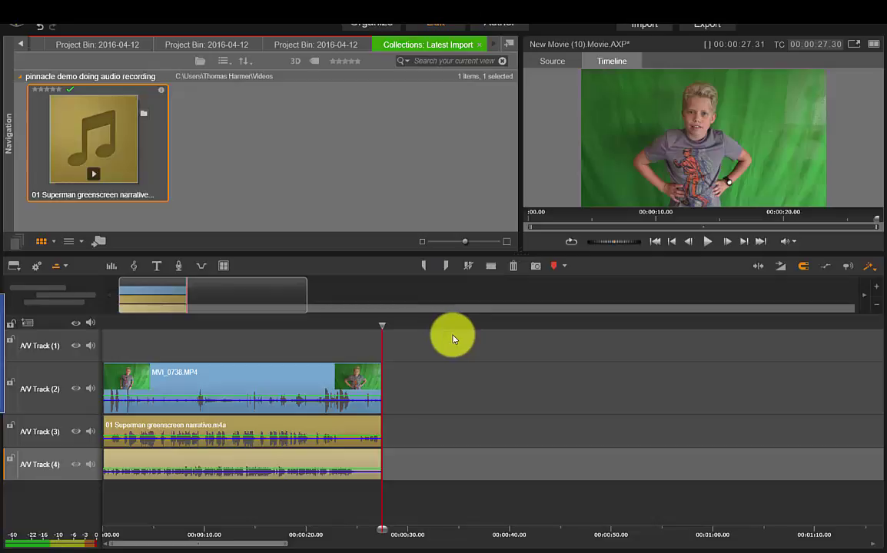
left_click(107, 326)
left_click_drag(107, 326, 59, 323)
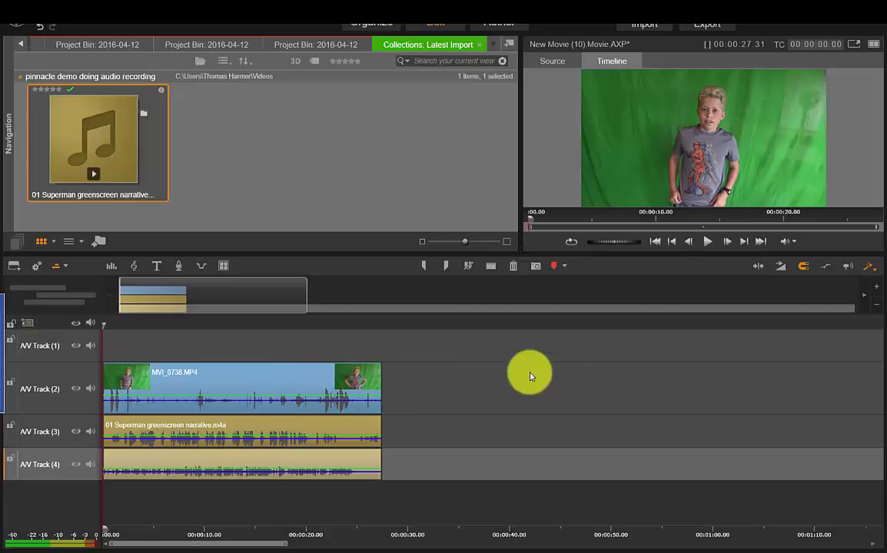
left_click(708, 242)
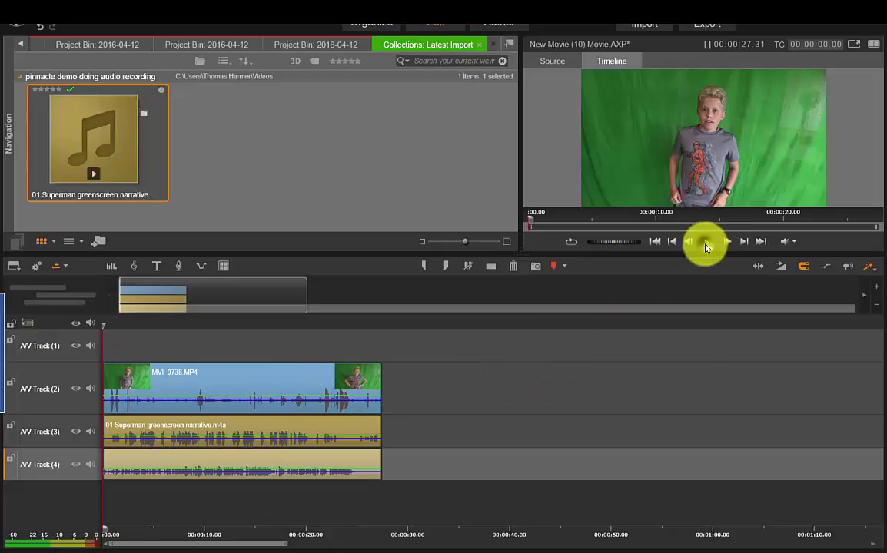